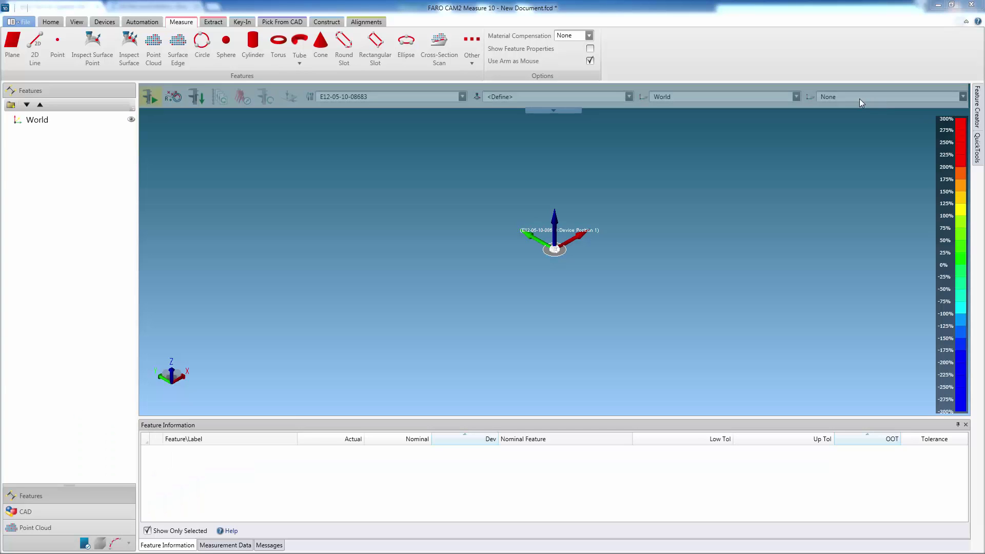
# Measure a flat surface with the arm as Plane 1, with a flatness of 0.016 mm
pyautogui.click(19, 49)
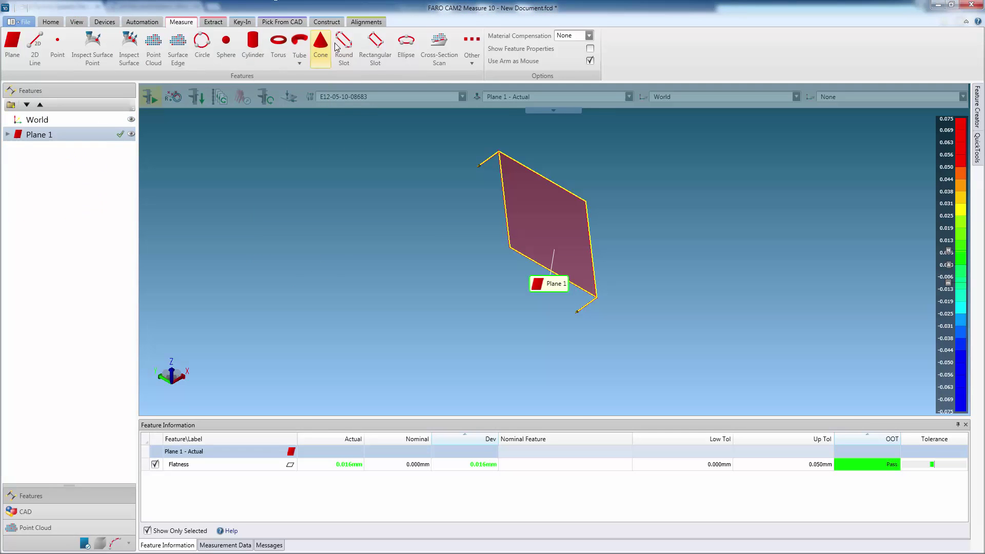
# Create Polyline Group 1: five parallel planes 3 mm apart, 50 mm from Plane 1 - Actual
pyautogui.click(471, 60)
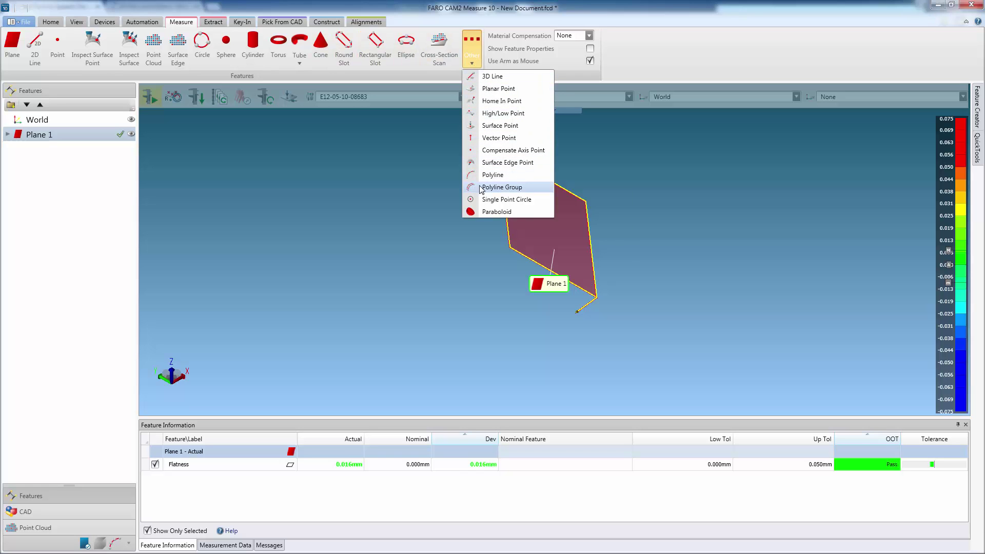
pyautogui.click(500, 187)
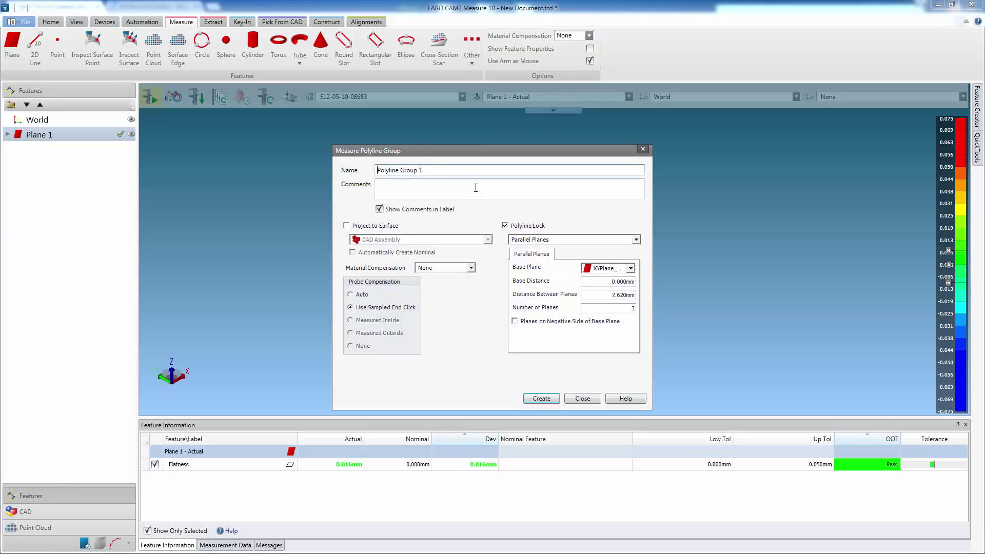
pyautogui.click(630, 268)
pyautogui.click(609, 304)
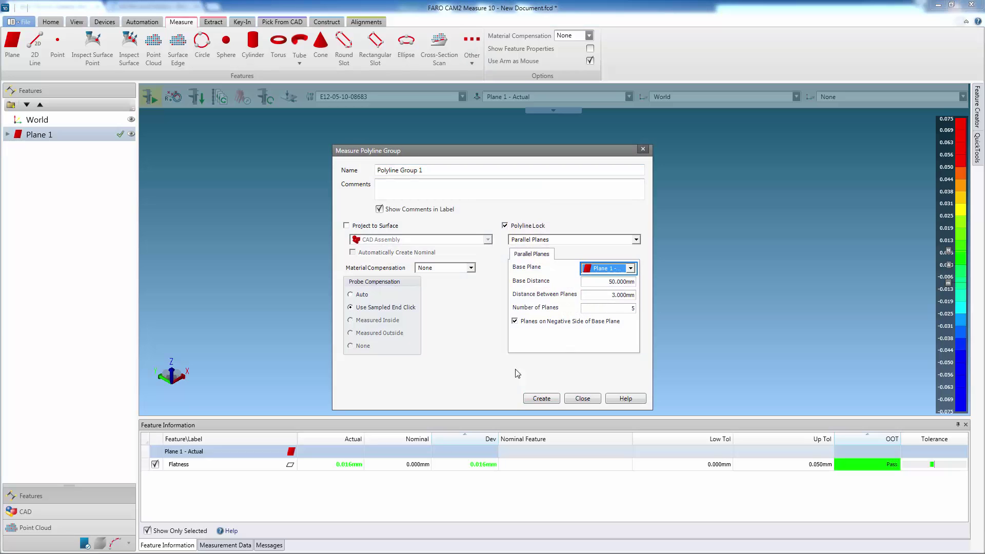
pyautogui.click(541, 401)
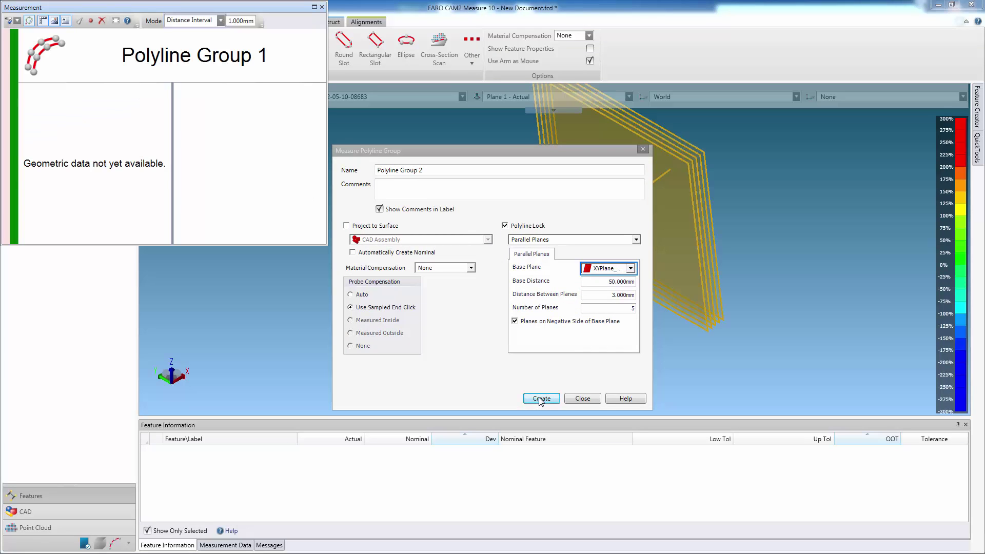
# Close the measurement readout and scan the part to capture 930 points for Polyline Group 1
pyautogui.click(580, 399)
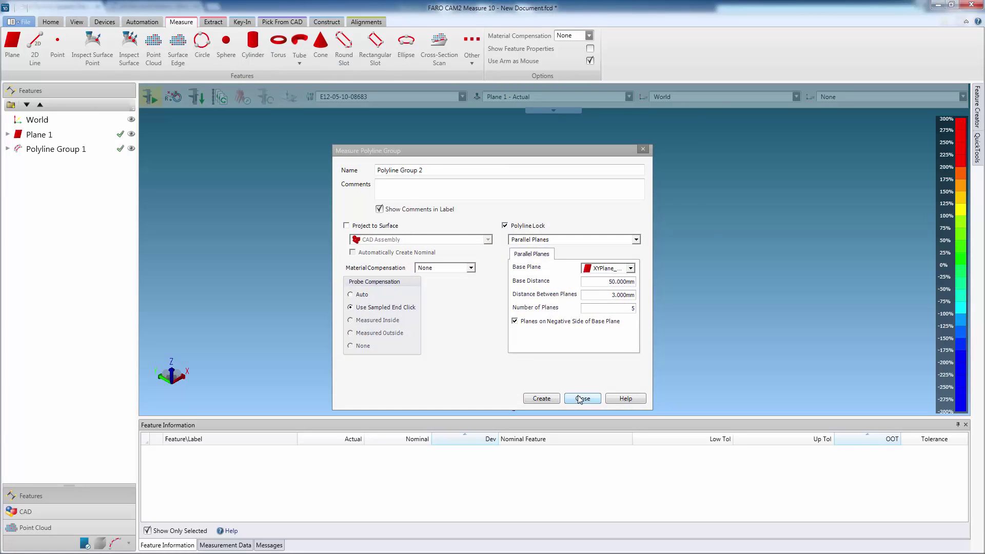
# Close the Polyline Group 2 setup and orbit to show Plane 1 and the five scanned sections
pyautogui.click(581, 399)
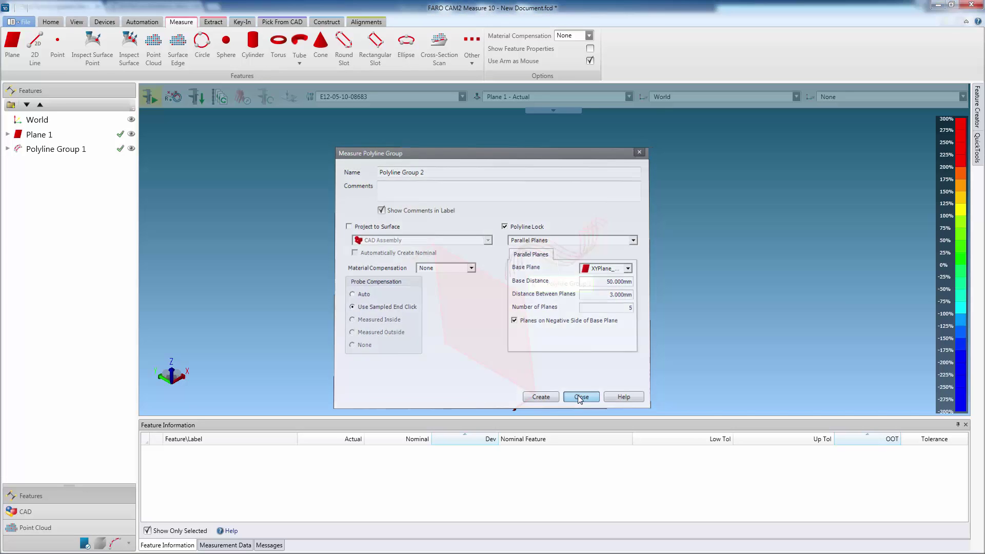
pyautogui.moveTo(629, 232); pyautogui.dragTo(524, 395)
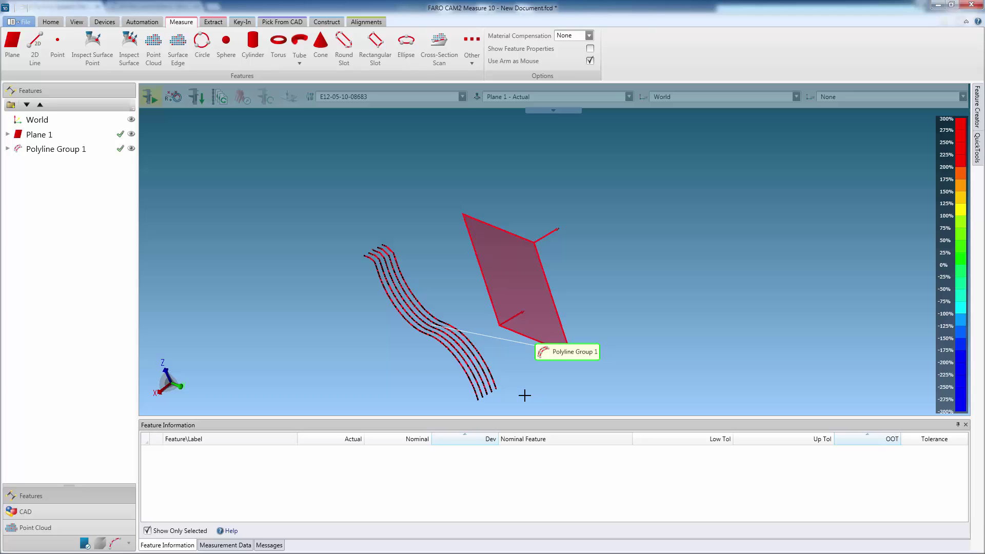
# Set up a Measurement Data to CAD export of Polyline Group 1 in Step format, in meters
pyautogui.click(53, 150)
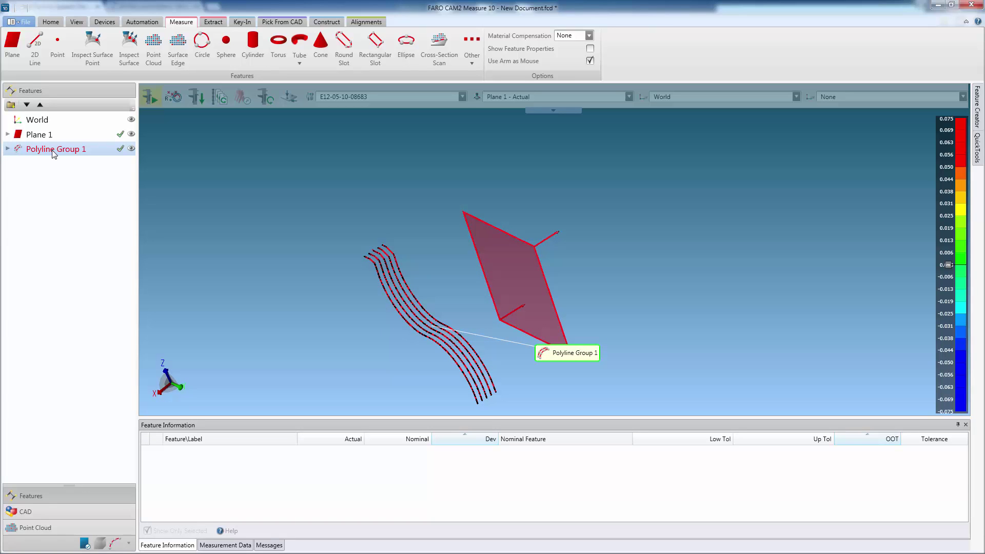
pyautogui.click(25, 22)
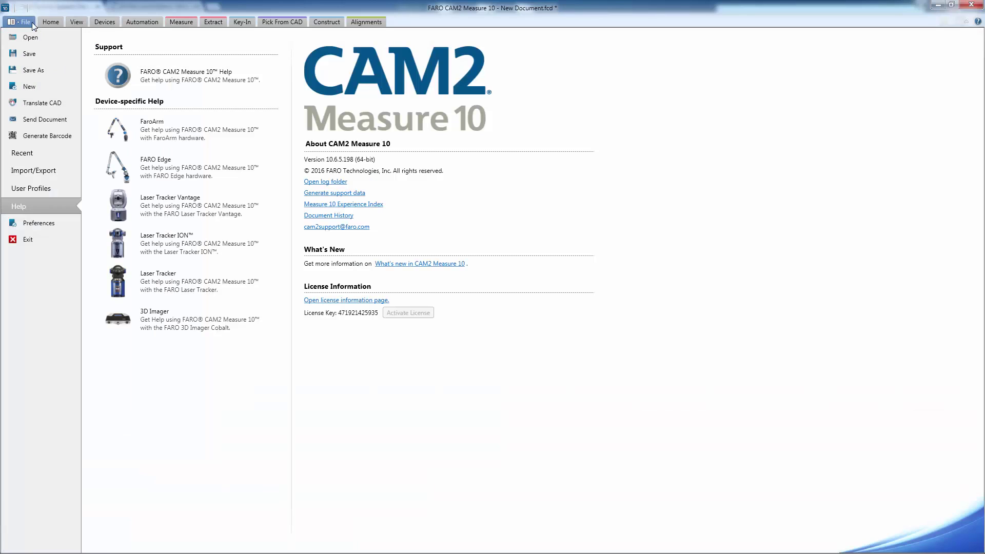
pyautogui.click(54, 175)
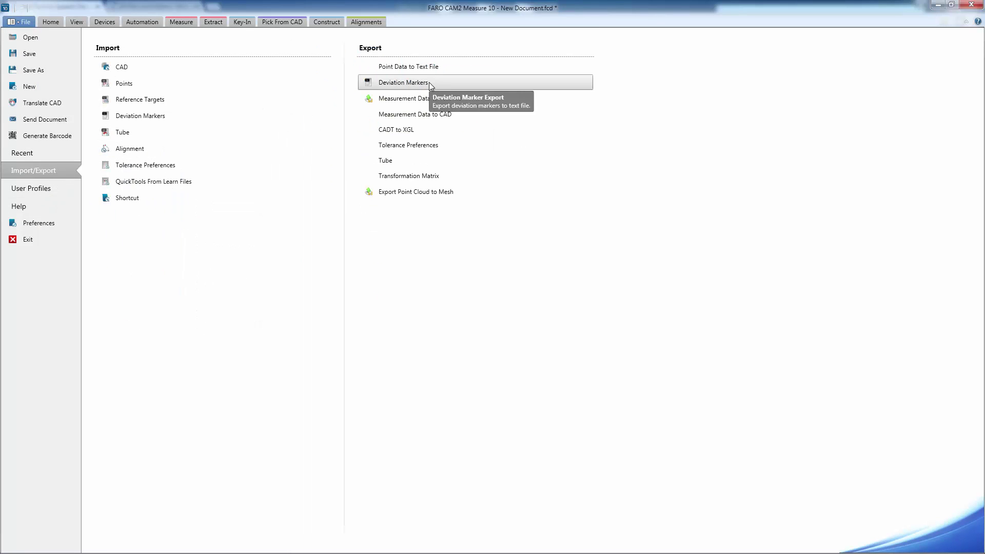
pyautogui.click(427, 113)
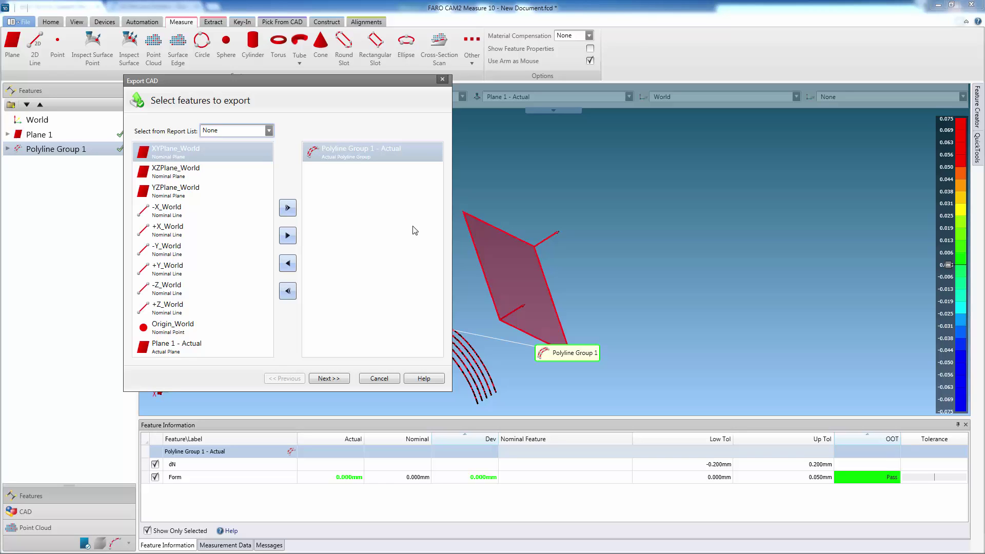
pyautogui.click(339, 378)
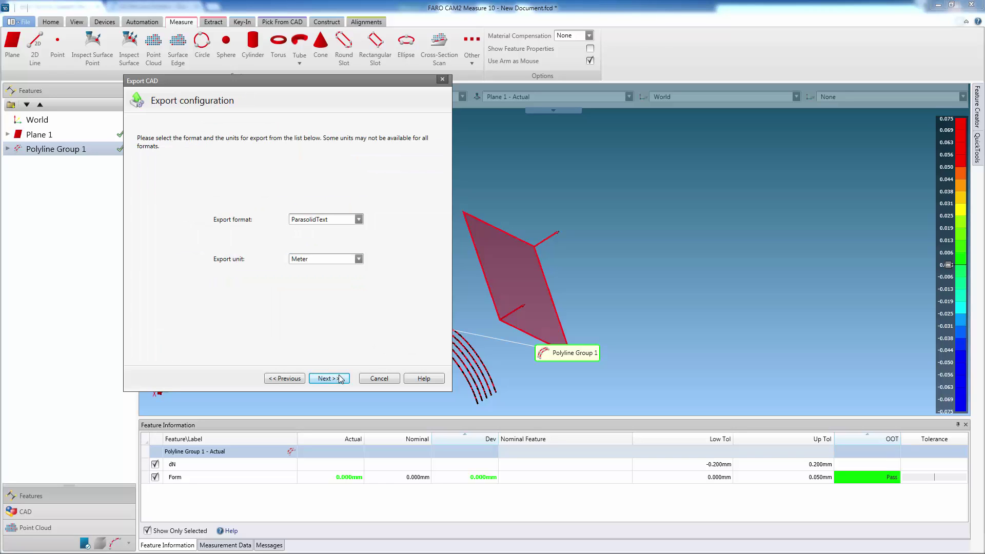
pyautogui.click(347, 220)
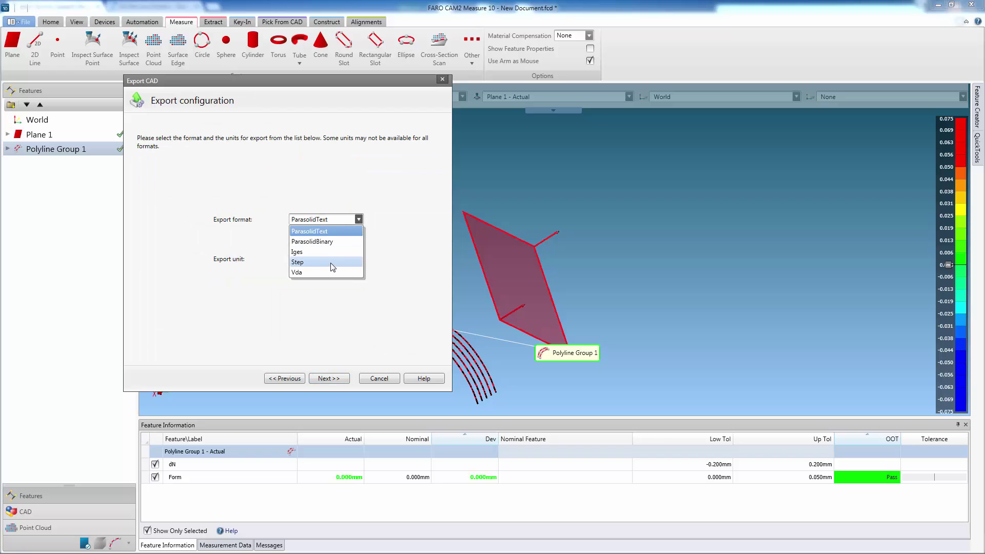
pyautogui.click(331, 262)
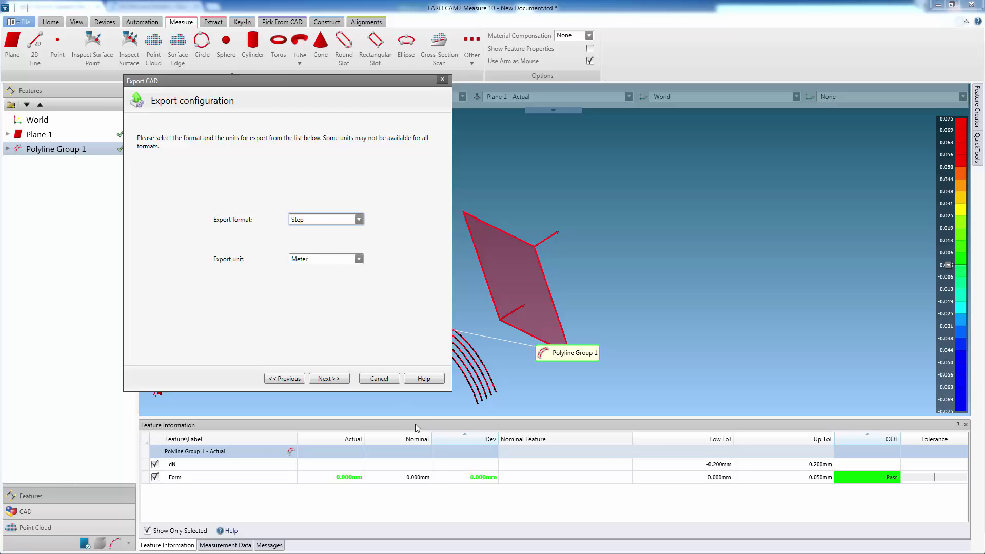
pyautogui.click(345, 377)
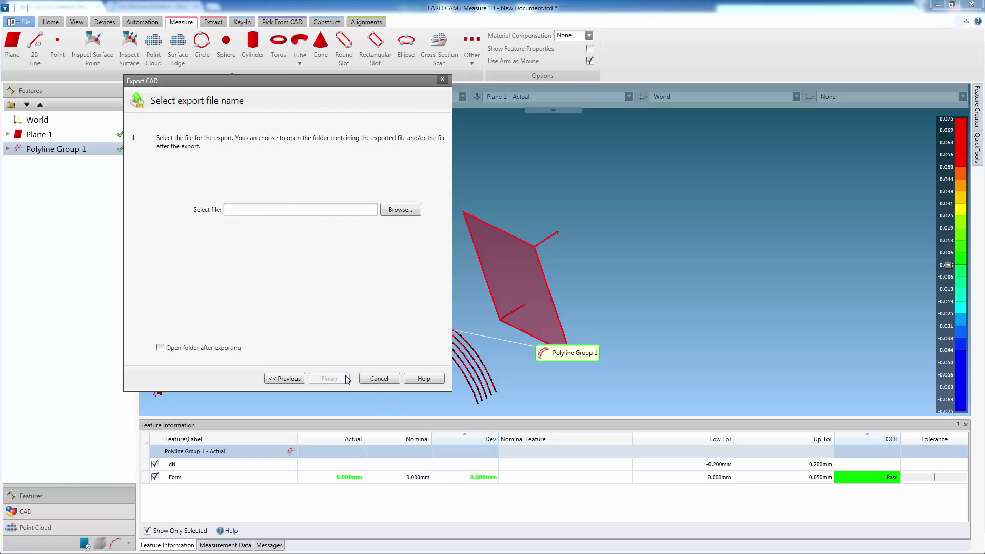
# Save the export to the Desktop as 'Polyline Out' and finish the wizard
pyautogui.click(387, 209)
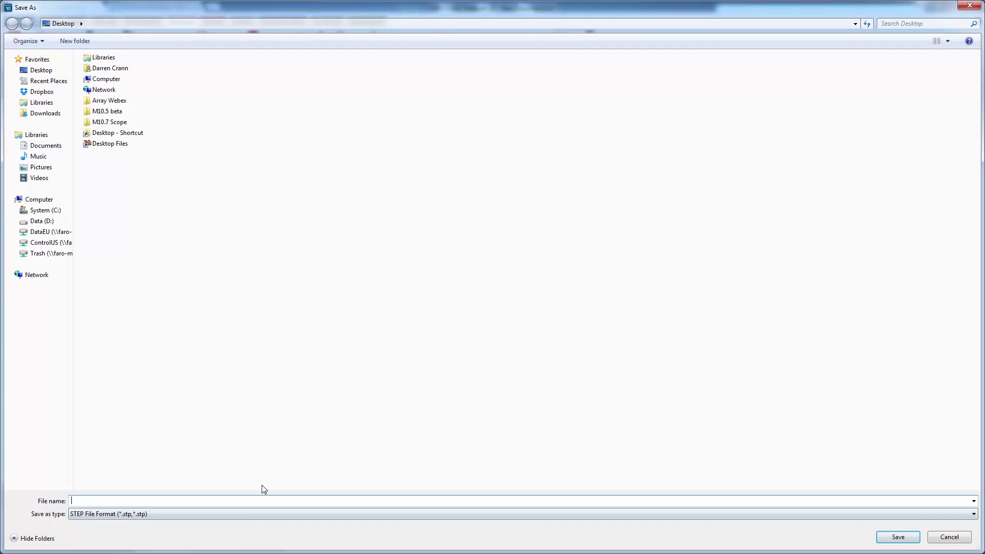
pyautogui.write('Polyline')
pyautogui.press('capslock')
pyautogui.write('O')
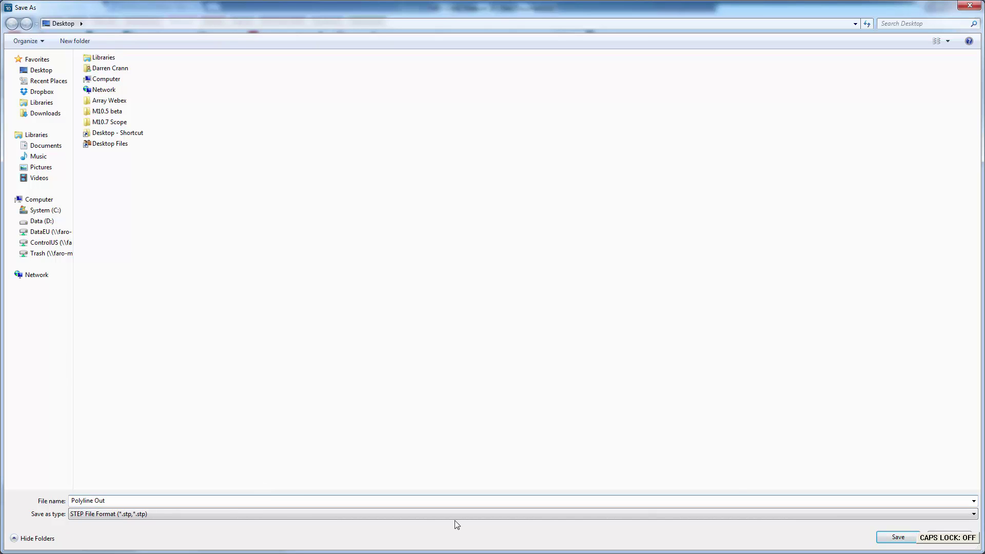
pyautogui.write('ut')
pyautogui.click(898, 538)
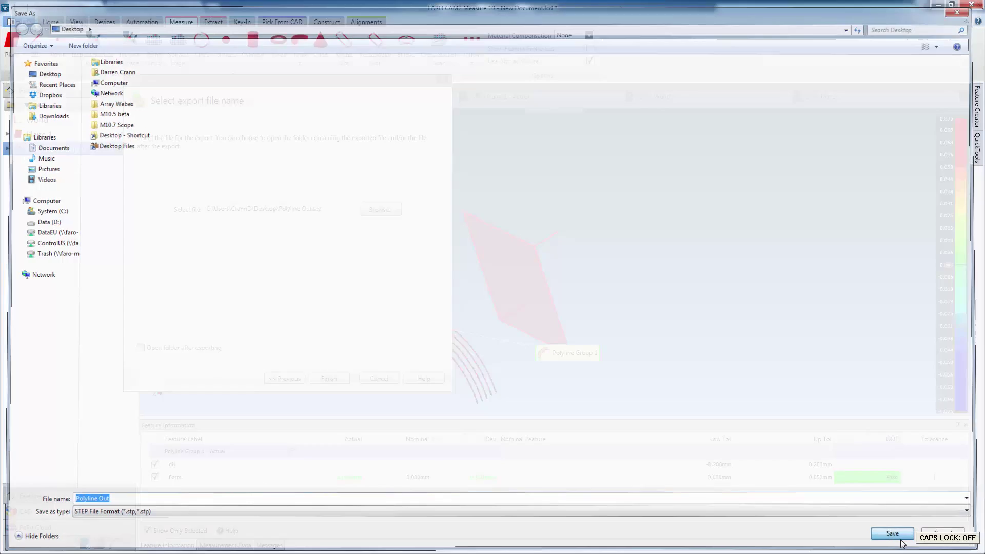
pyautogui.click(329, 378)
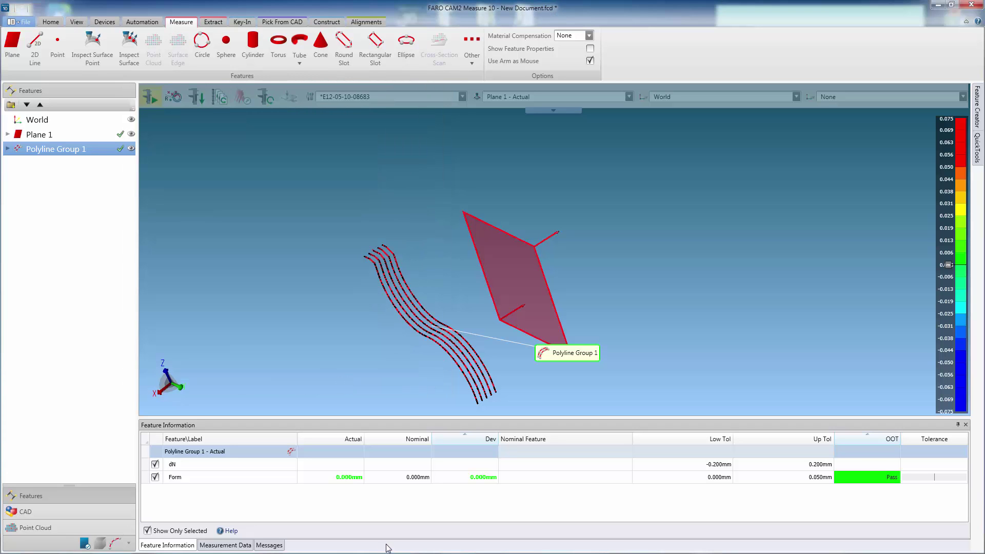
# Minimize CAM2 Measure, switch to Rhinoceros, and maximize the Perspective viewport
pyautogui.click(938, 5)
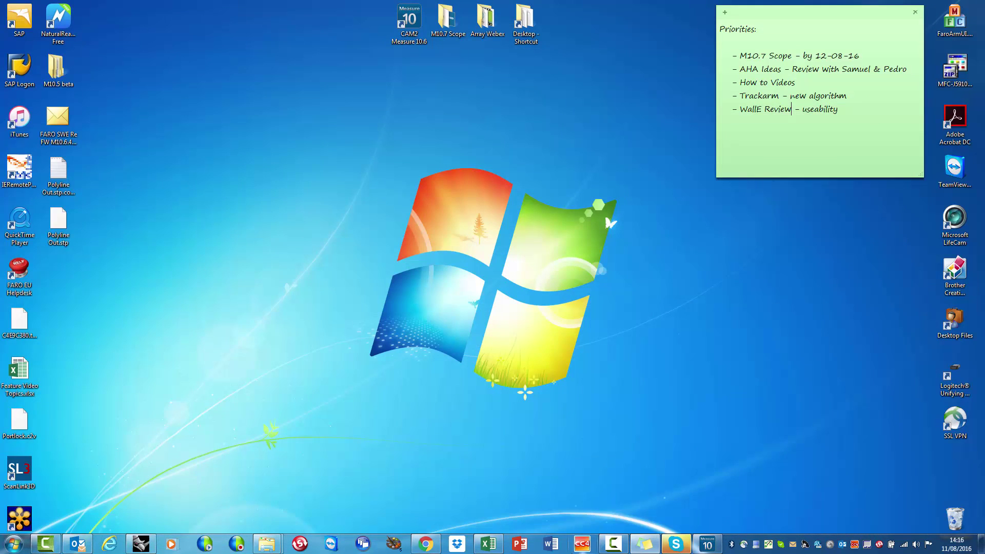
pyautogui.click(140, 543)
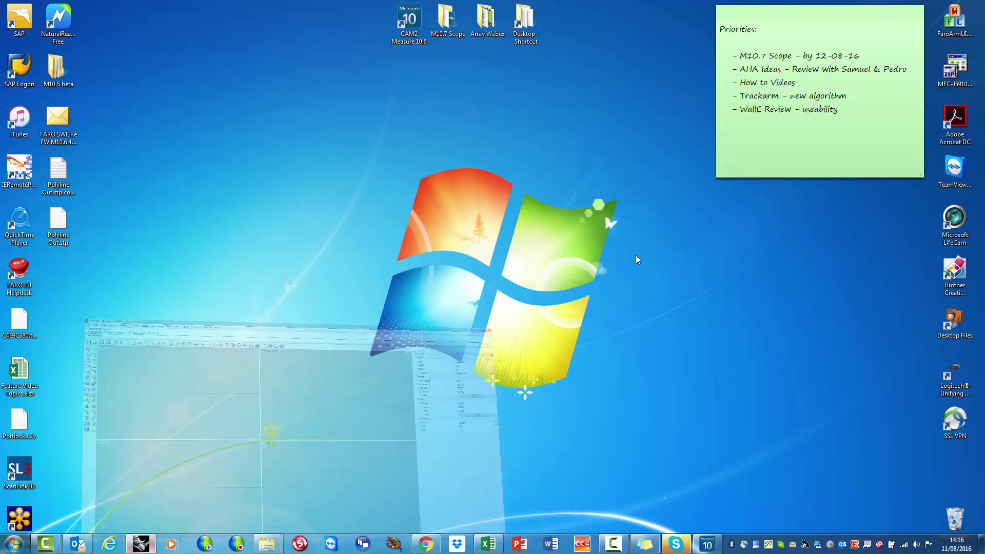
pyautogui.click(43, 16)
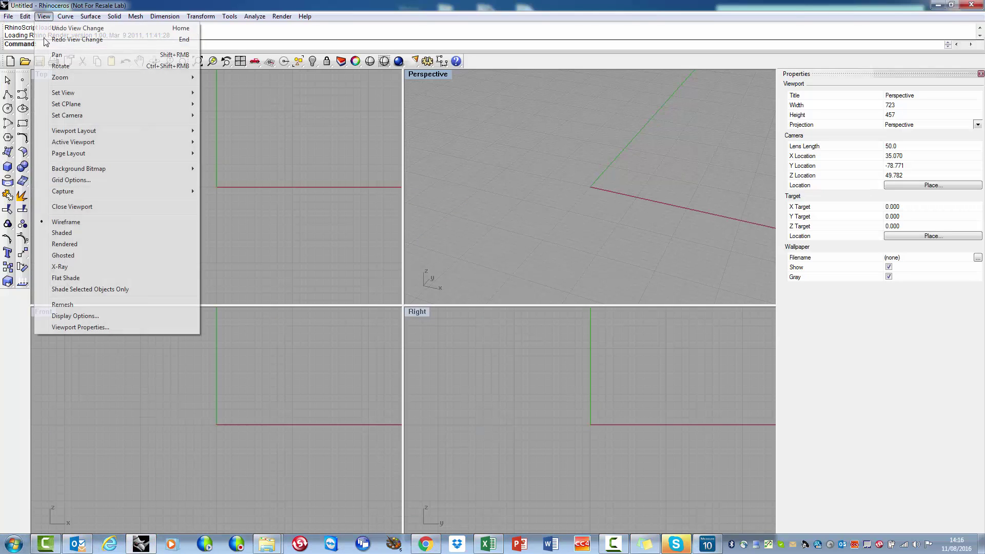
pyautogui.moveTo(96, 131)
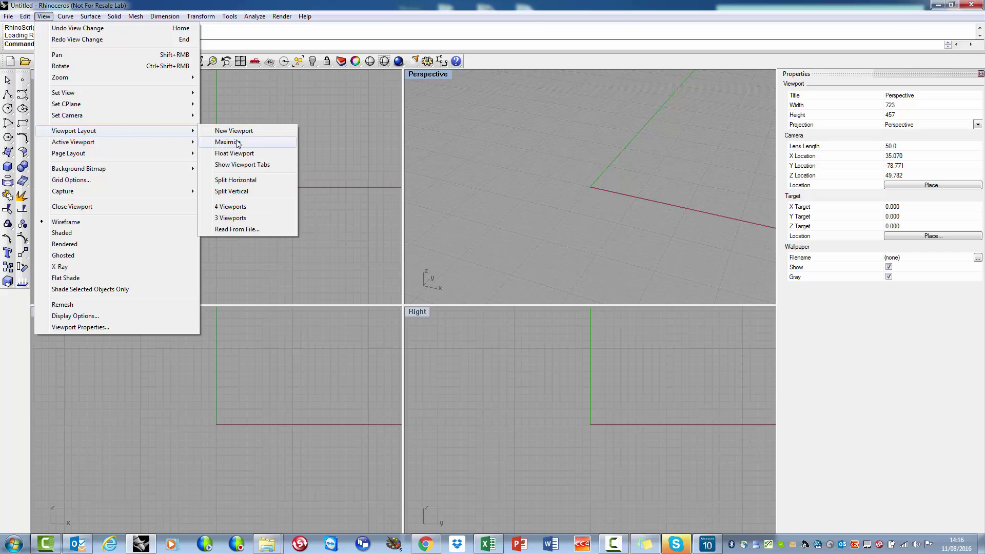
pyautogui.click(237, 142)
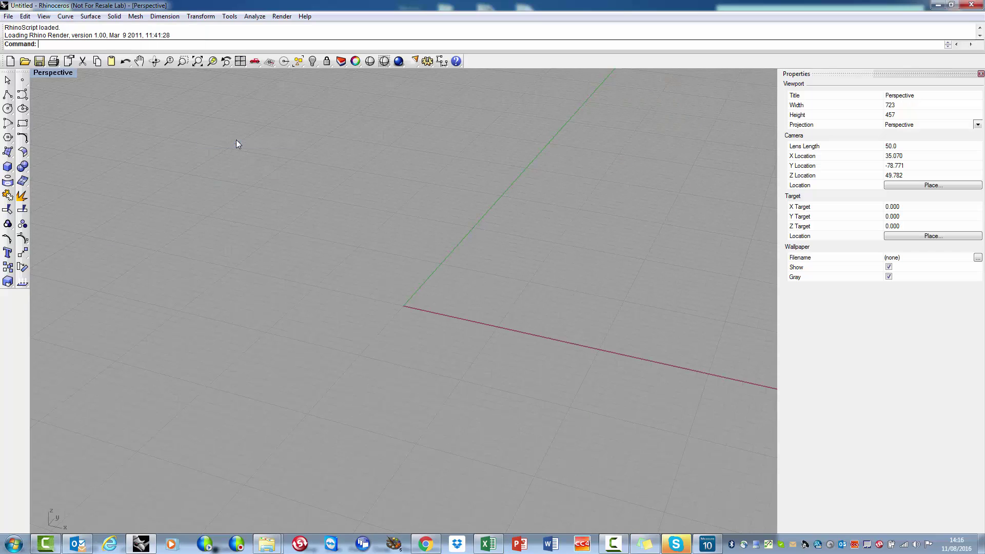
# Import Polyline Out.stp from the Desktop with files of all types, accepting the 1000x millimetre scaling, then deselect
pyautogui.click(8, 16)
pyautogui.click(51, 130)
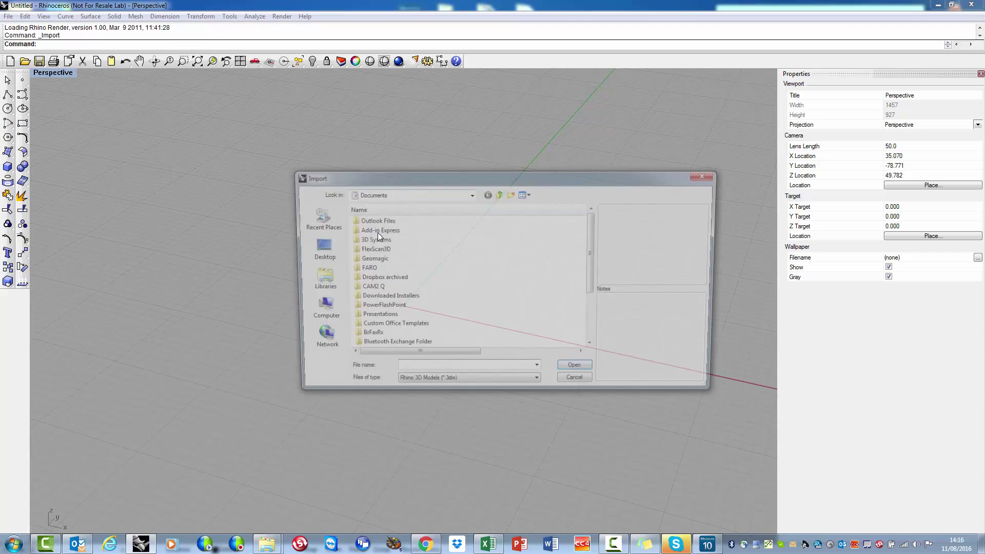
pyautogui.click(323, 246)
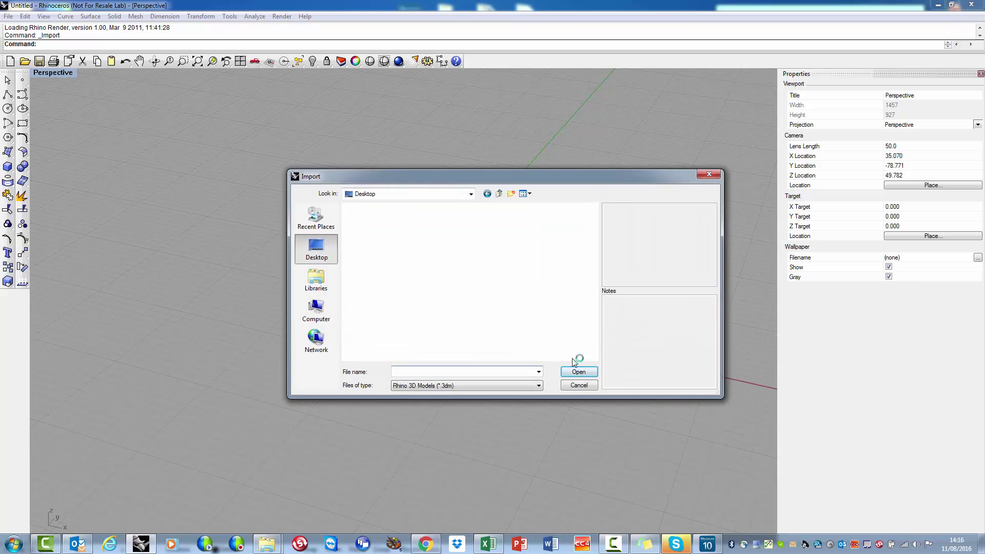
pyautogui.click(504, 389)
pyautogui.click(505, 377)
pyautogui.doubleClick(506, 329)
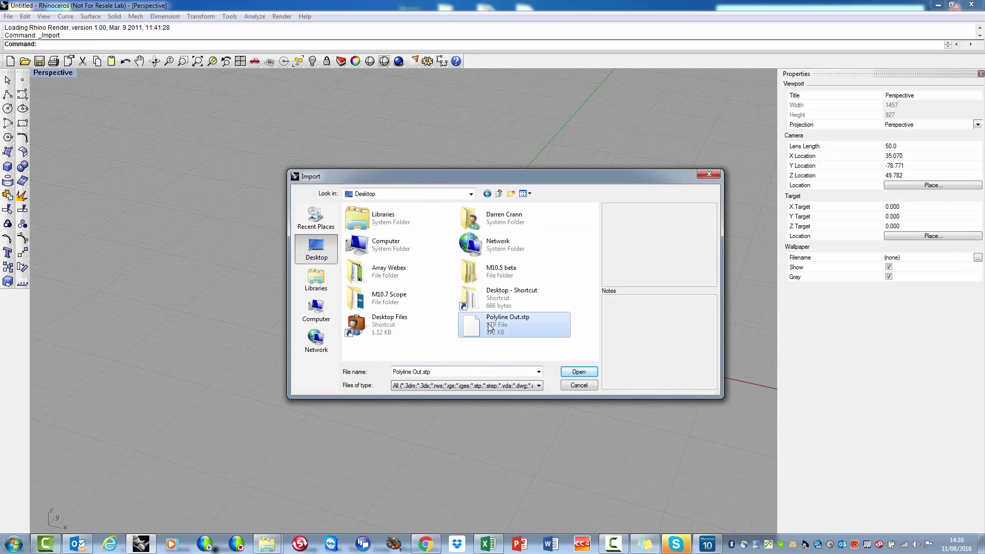
pyautogui.click(451, 307)
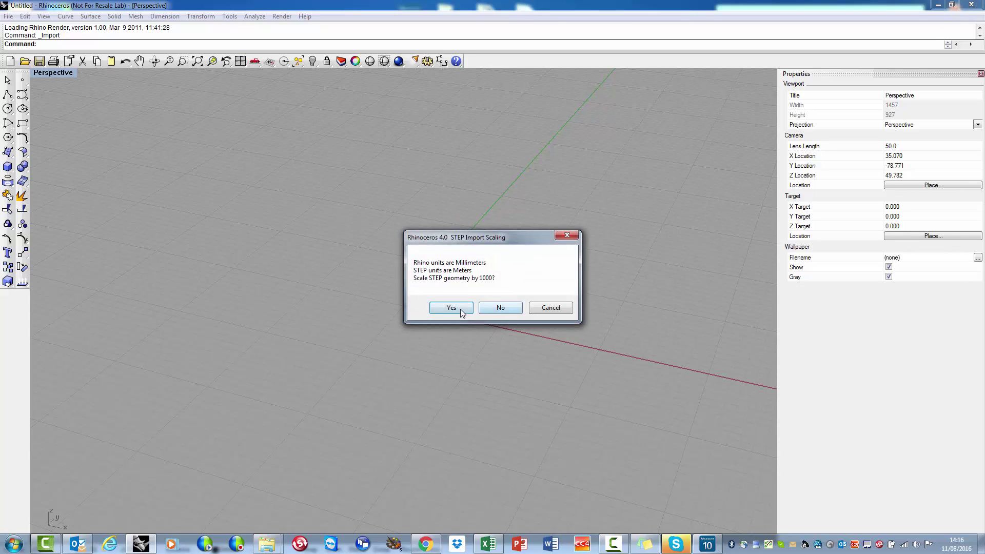
pyautogui.press('Escape')
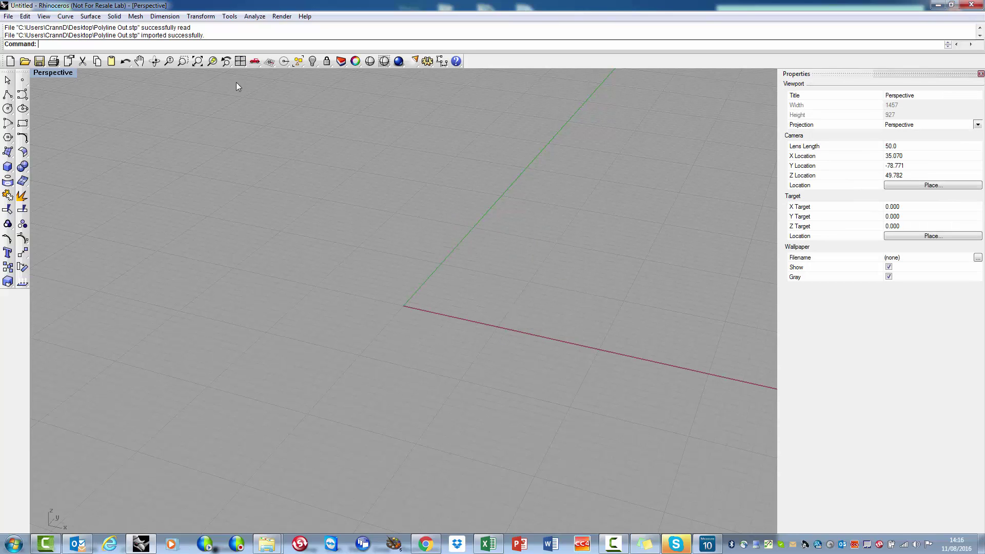
# Zoom to the imported curves, orbit until they stand upright, and window-select all five
pyautogui.click(197, 62)
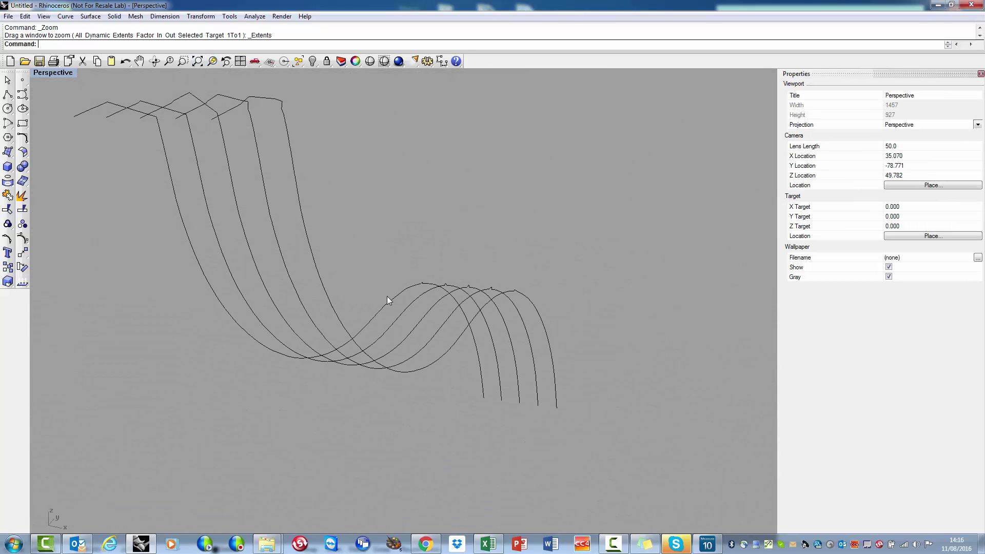
pyautogui.click(156, 61)
pyautogui.moveTo(442, 231); pyautogui.dragTo(381, 265)
pyautogui.moveTo(382, 266); pyautogui.dragTo(560, 306, button='right')
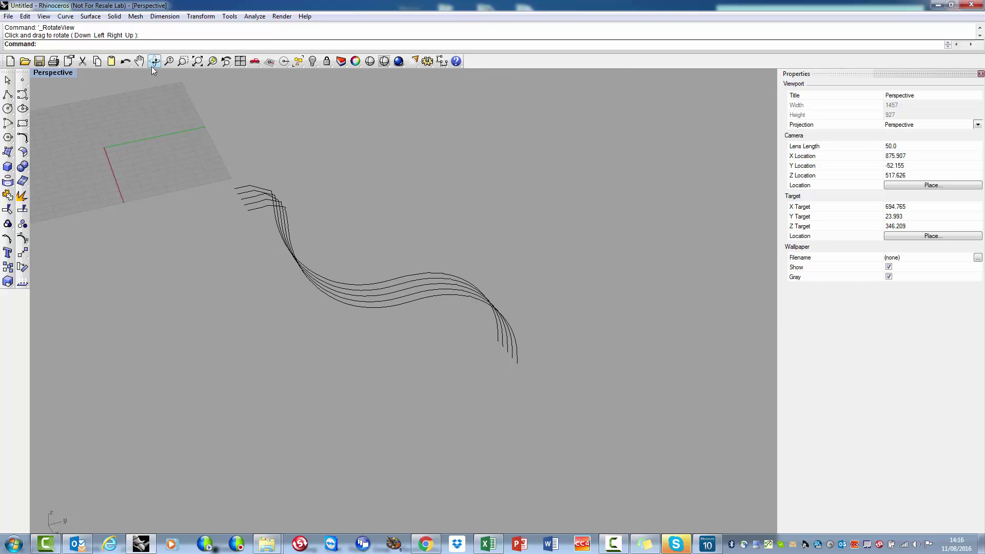
pyautogui.moveTo(424, 214); pyautogui.dragTo(370, 292)
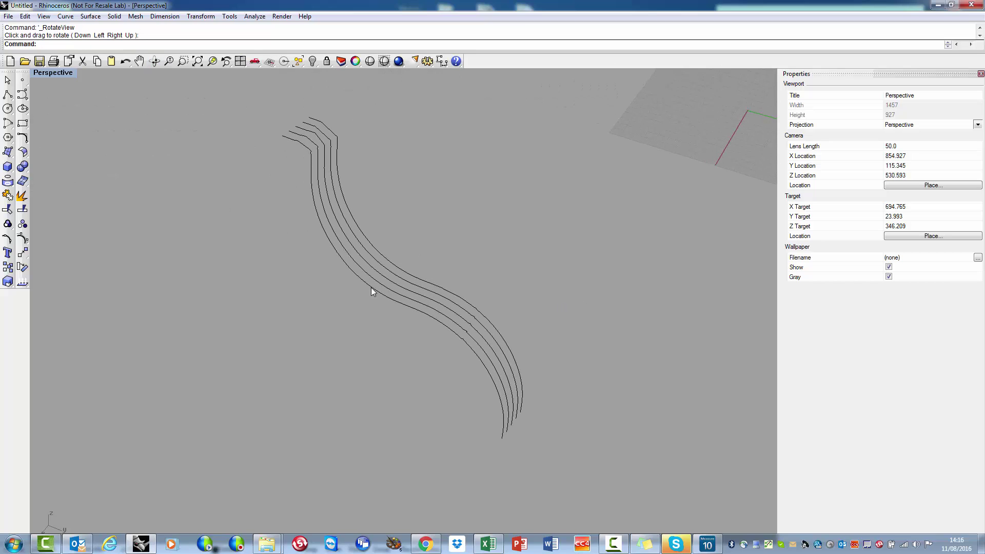
pyautogui.click(371, 291)
pyautogui.moveTo(374, 285); pyautogui.dragTo(279, 92, button='right')
pyautogui.moveTo(279, 92); pyautogui.dragTo(552, 493)
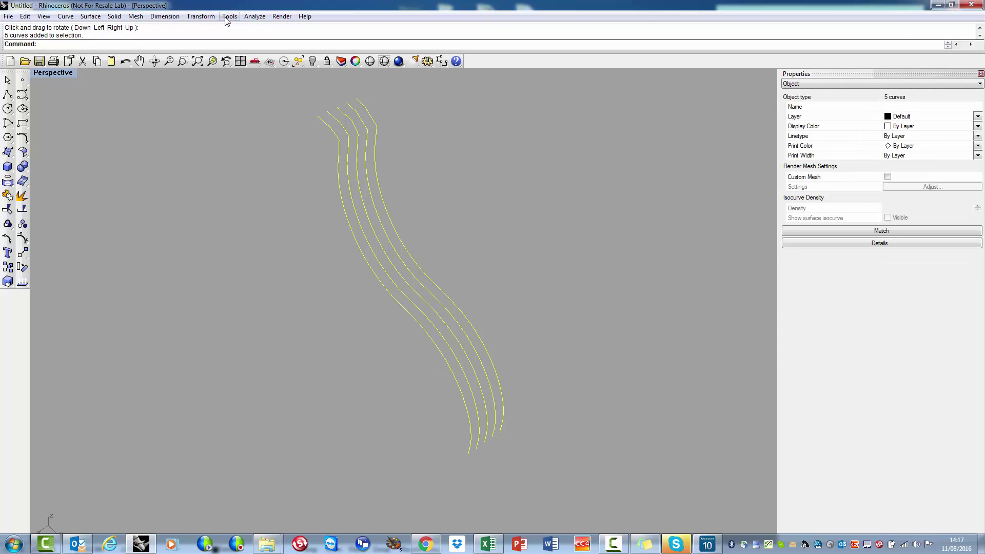
# Loft the five curves with rebuild at 50 control points and Closed loft on, then create it
pyautogui.click(90, 16)
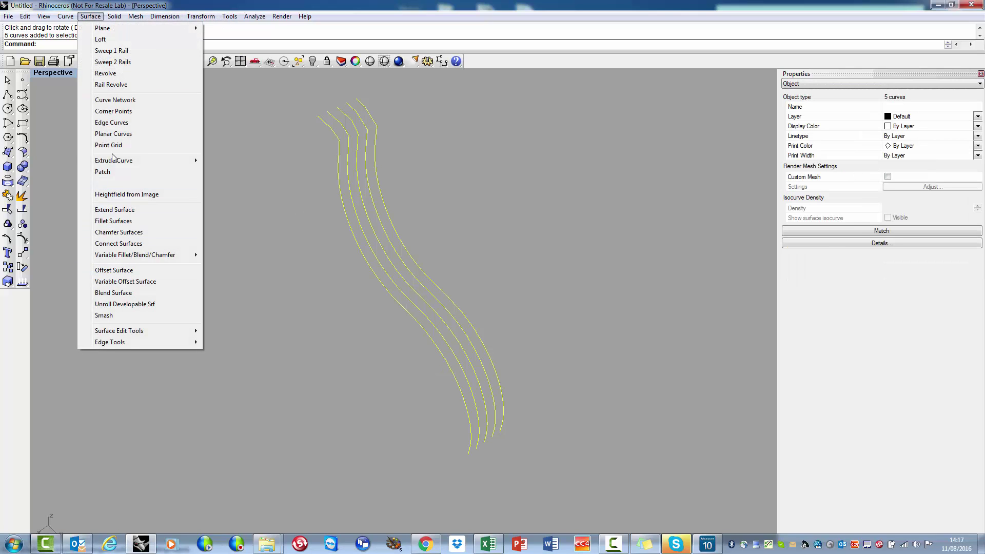
pyautogui.click(120, 40)
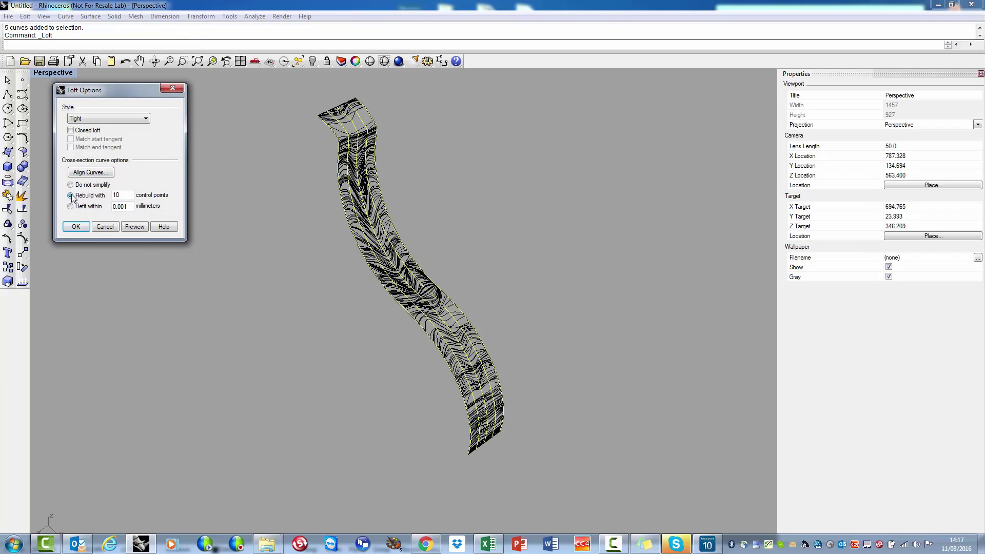
pyautogui.click(135, 227)
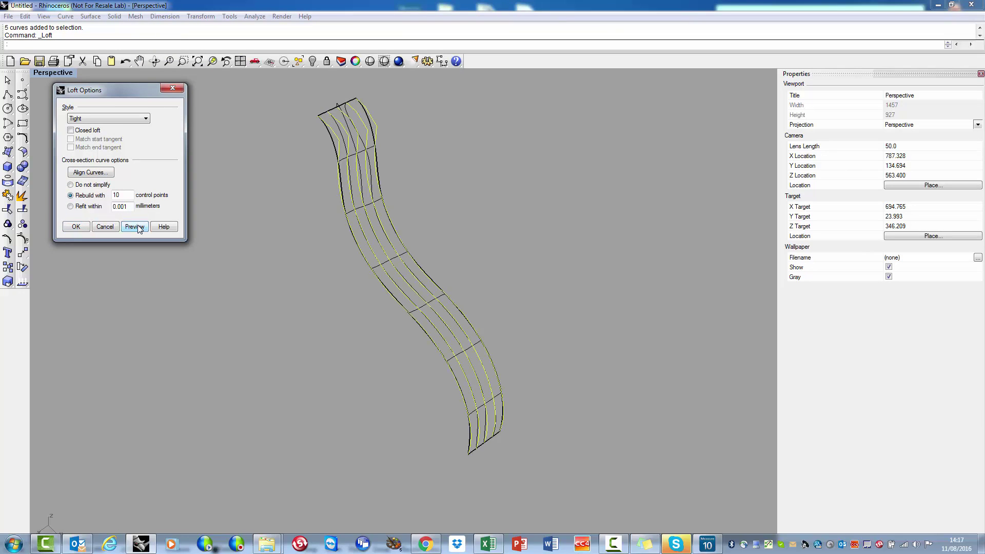
pyautogui.doubleClick(117, 195)
pyautogui.write('50')
pyautogui.click(133, 227)
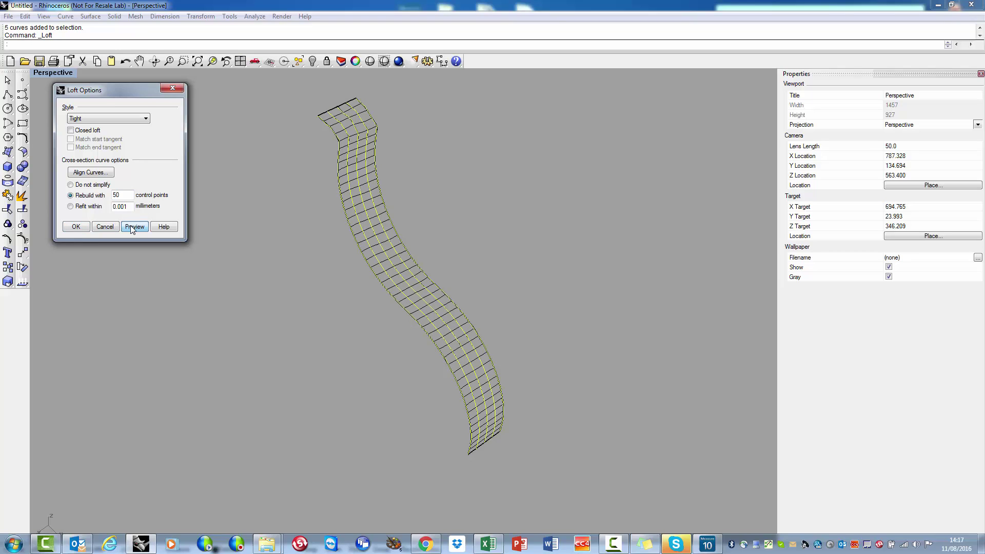
pyautogui.click(83, 131)
pyautogui.click(133, 227)
pyautogui.click(133, 228)
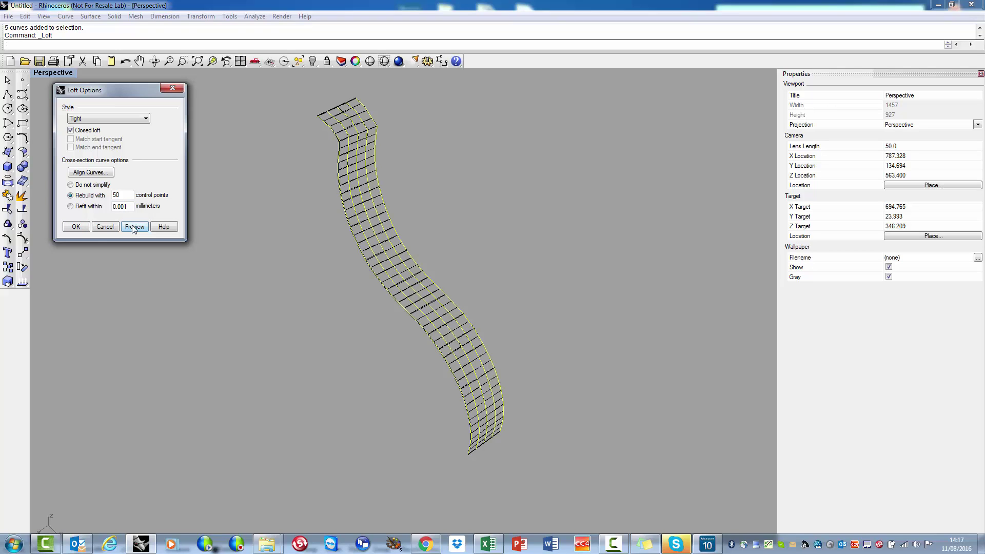
pyautogui.click(76, 227)
pyautogui.click(294, 275)
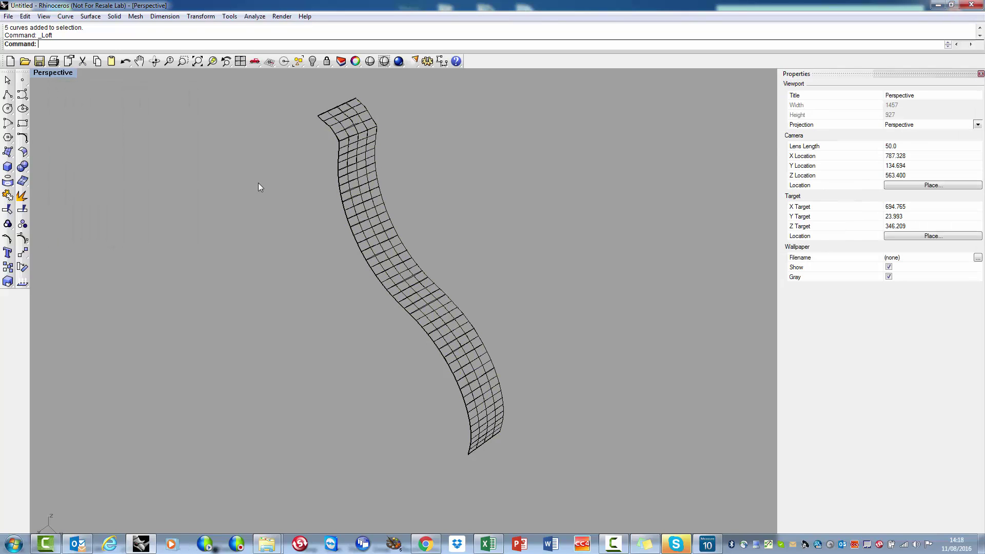
# View the lofted surface shaded, orbit and zoom to see another side, then select it
pyautogui.click(382, 61)
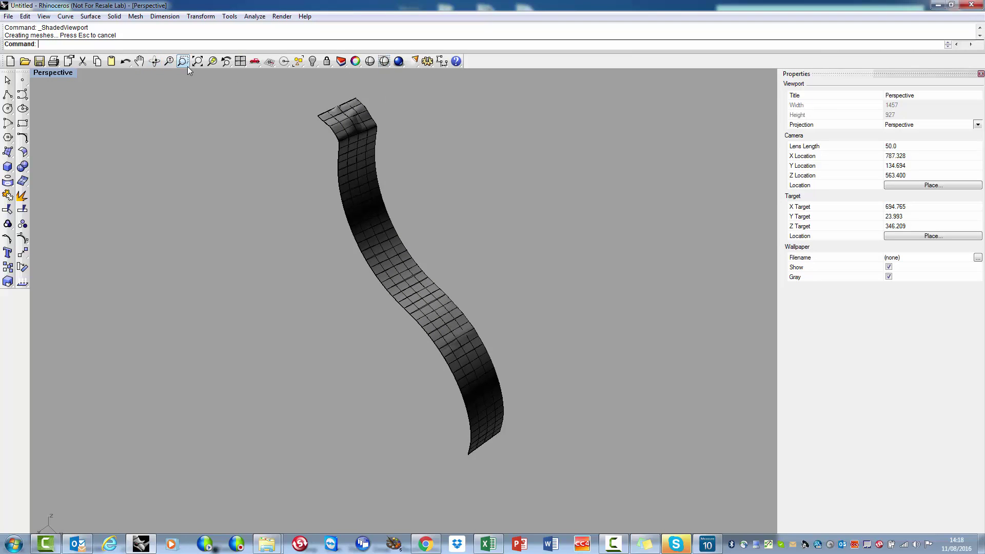
pyautogui.click(155, 61)
pyautogui.moveTo(539, 250); pyautogui.dragTo(414, 176)
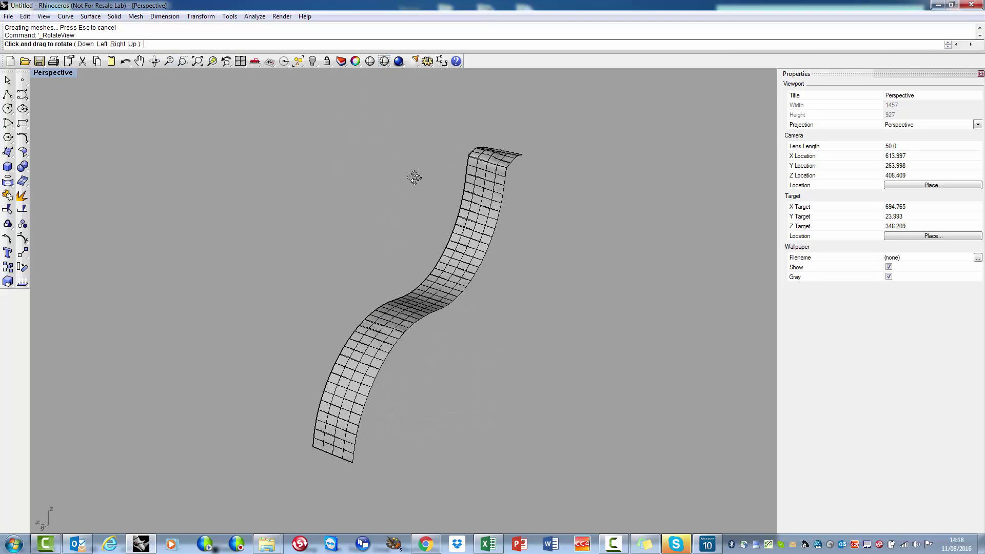
pyautogui.press('Return')
pyautogui.scroll(4, 418, 275)
pyautogui.scroll(-3, 418, 277)
pyautogui.moveTo(559, 341); pyautogui.dragTo(573, 351, button='right')
pyautogui.click(453, 304)
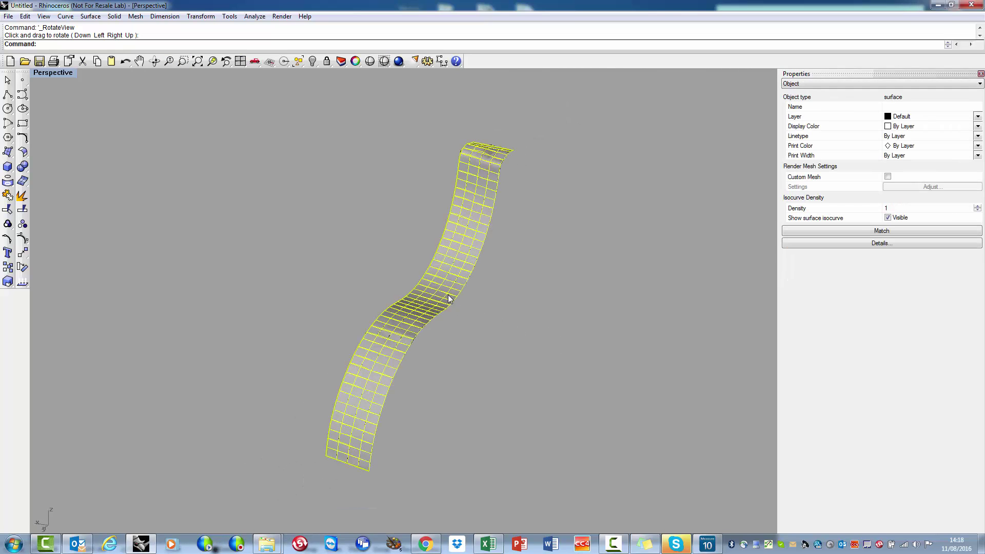
# Extrude the loft's right edge curve straight out 89.718 into a new uncapped surface
pyautogui.click(97, 18)
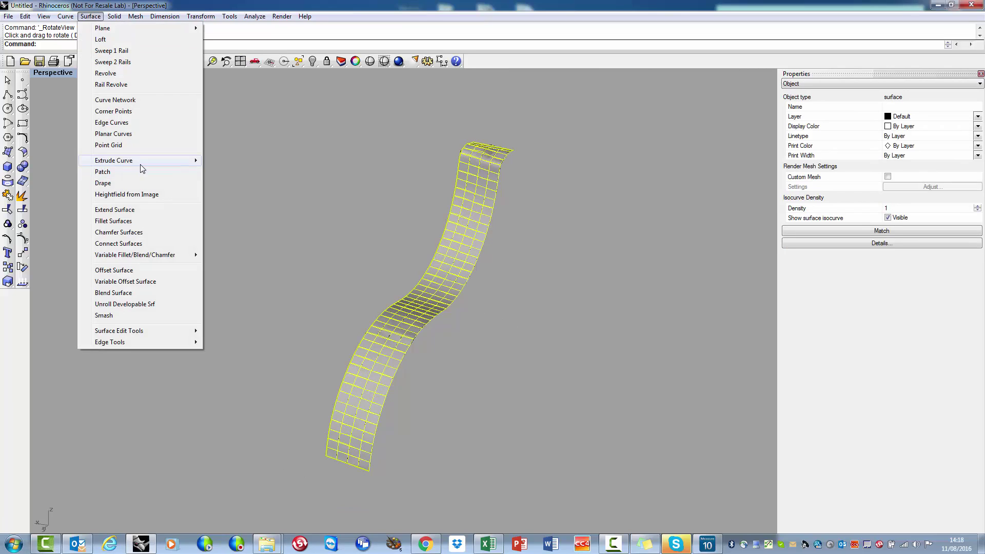
pyautogui.moveTo(146, 164)
pyautogui.click(229, 161)
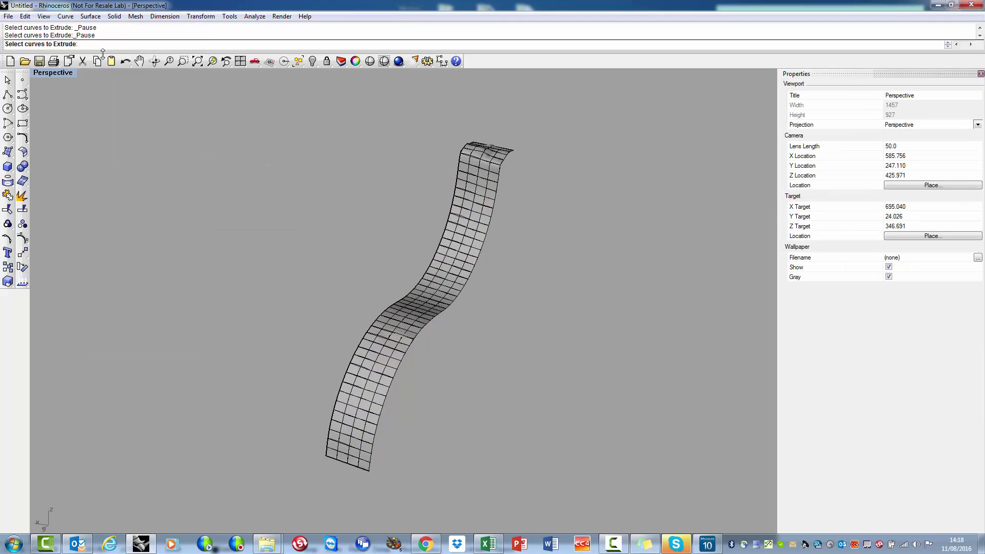
pyautogui.click(440, 313)
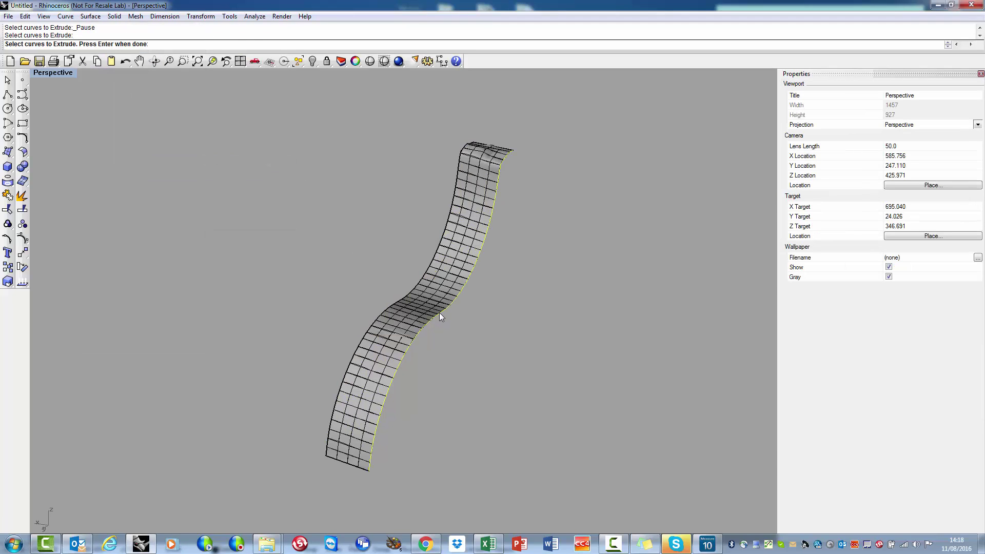
pyautogui.press('Return')
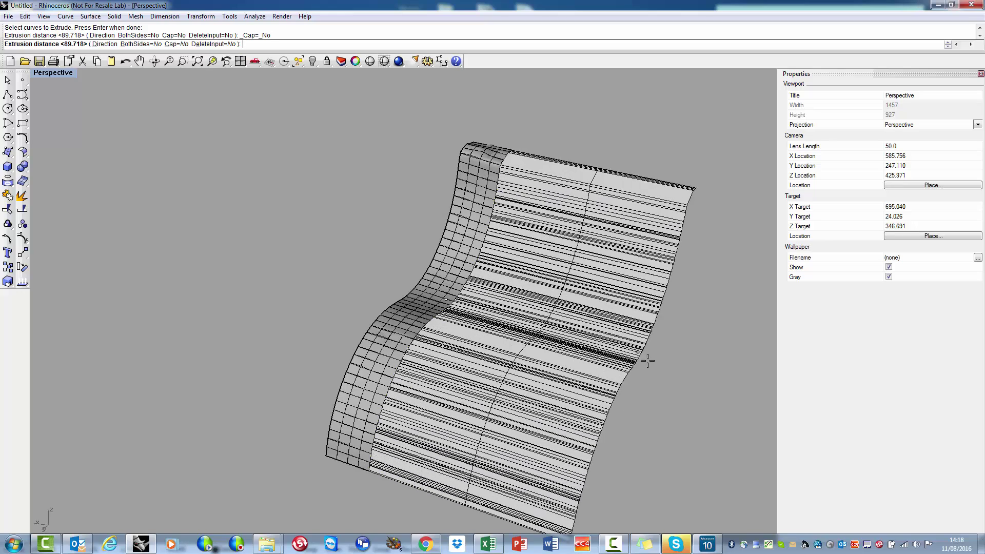
pyautogui.click(667, 380)
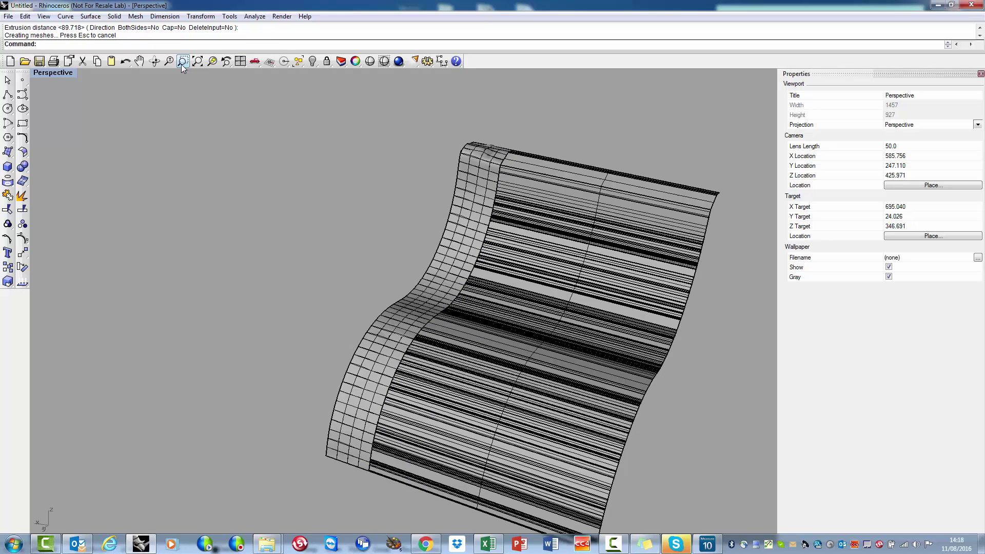
# Shade the loft and its extruded extension, then orbit around the combined sheet
pyautogui.click(369, 61)
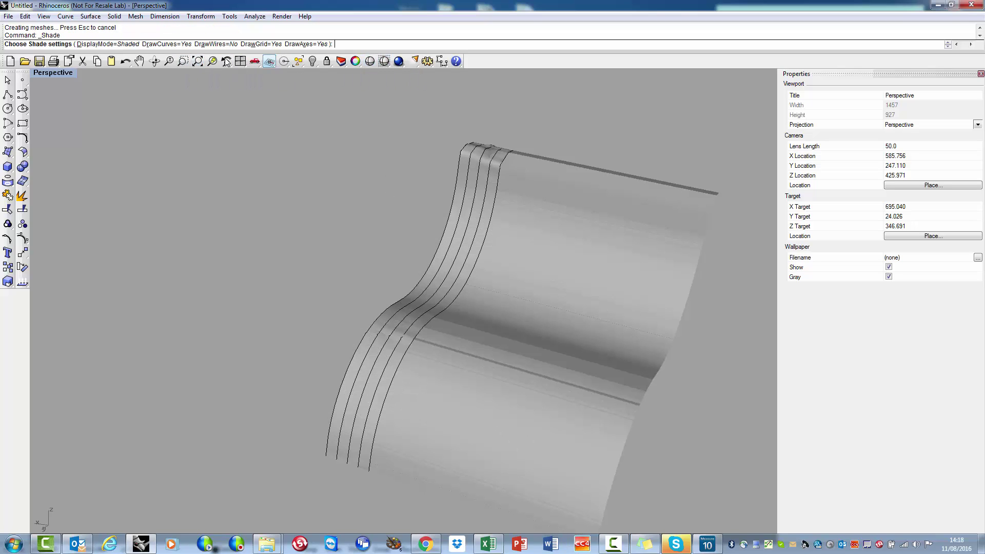
pyautogui.click(156, 62)
pyautogui.moveTo(205, 123); pyautogui.dragTo(220, 144)
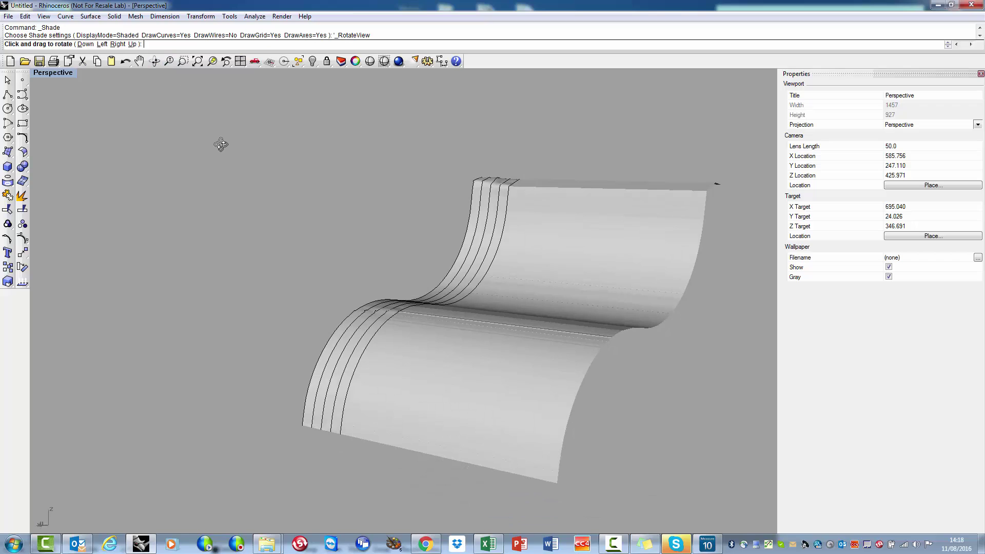